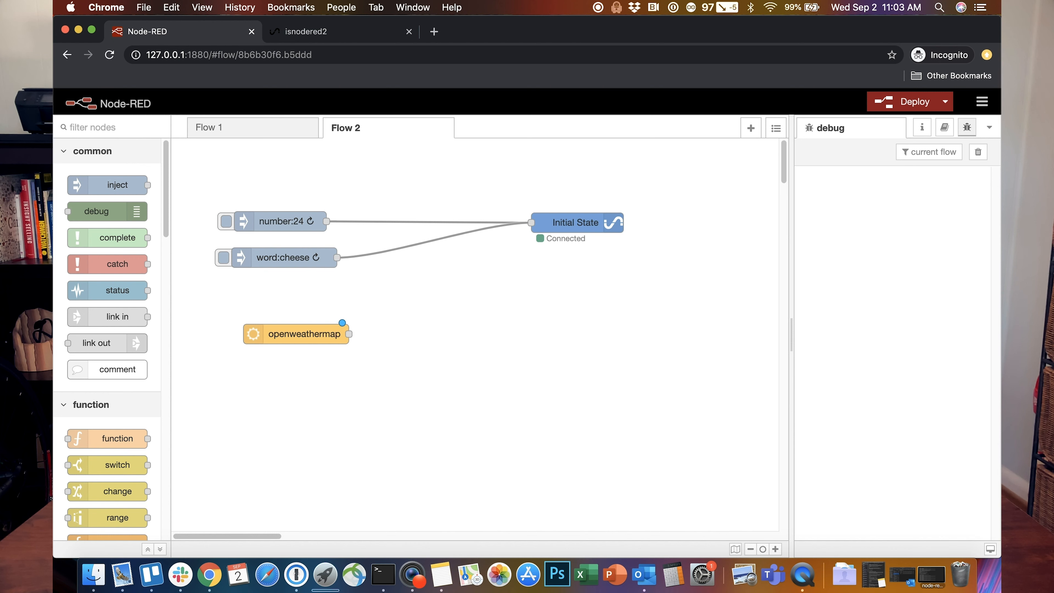
- Attach a debug node to the openweathermap output, deploy the flow, and inspect the weather payload's fields
{"action": "left_click_drag", "start_coordinate": [85, 211], "coordinate": [407, 323]}
{"action": "left_click", "coordinate": [909, 101]}
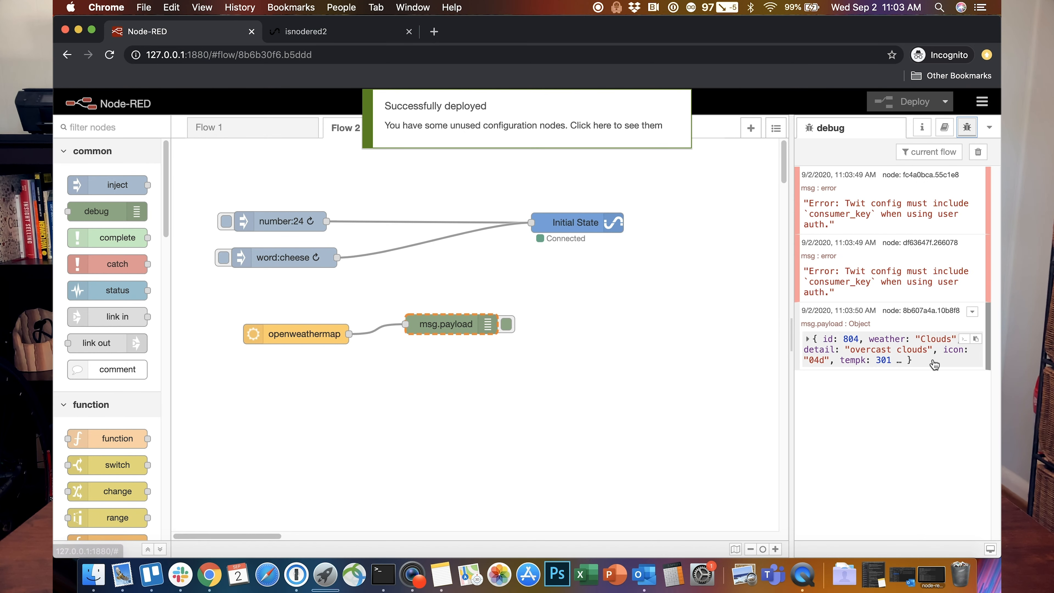
{"action": "left_click", "coordinate": [959, 359]}
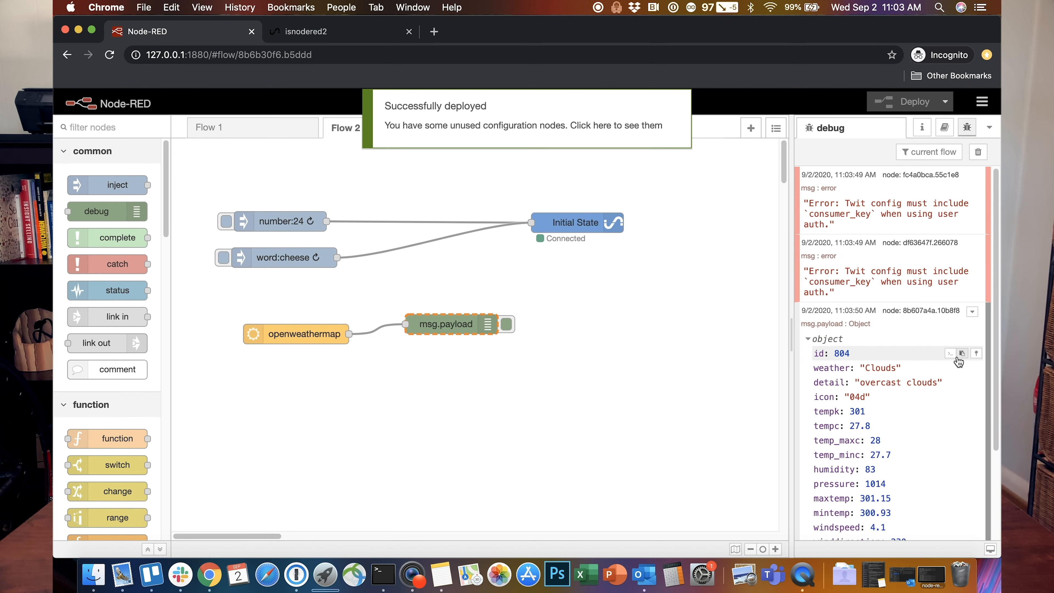
{"action": "scroll", "coordinate": [955, 361], "scroll_direction": "down", "scroll_amount": 3}
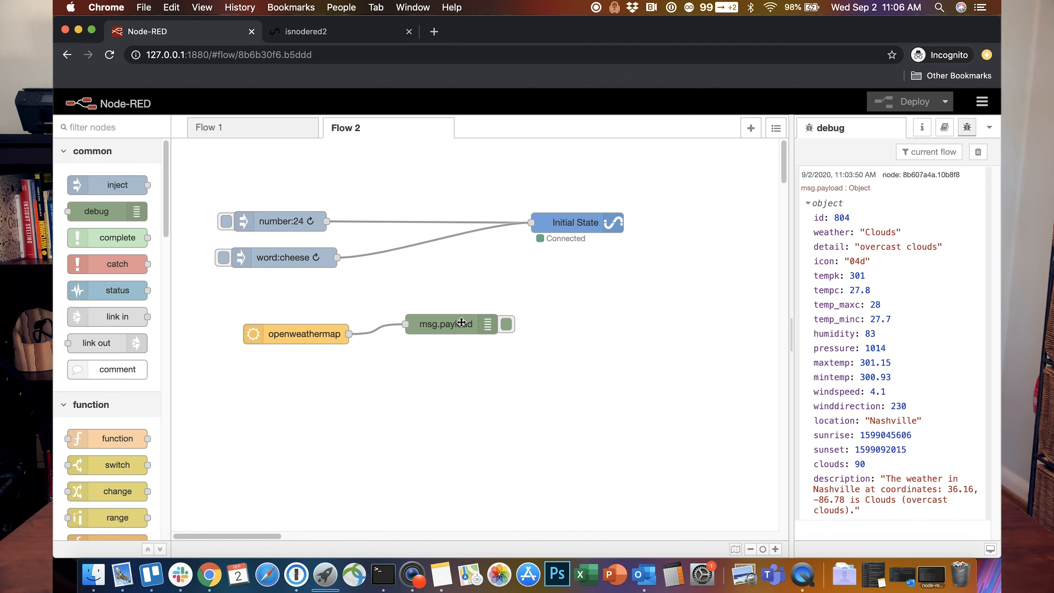
- Delete the debug node and wire a change node to the openweathermap output in its place
{"action": "left_click", "coordinate": [462, 331]}
{"action": "key", "text": "Delete"}
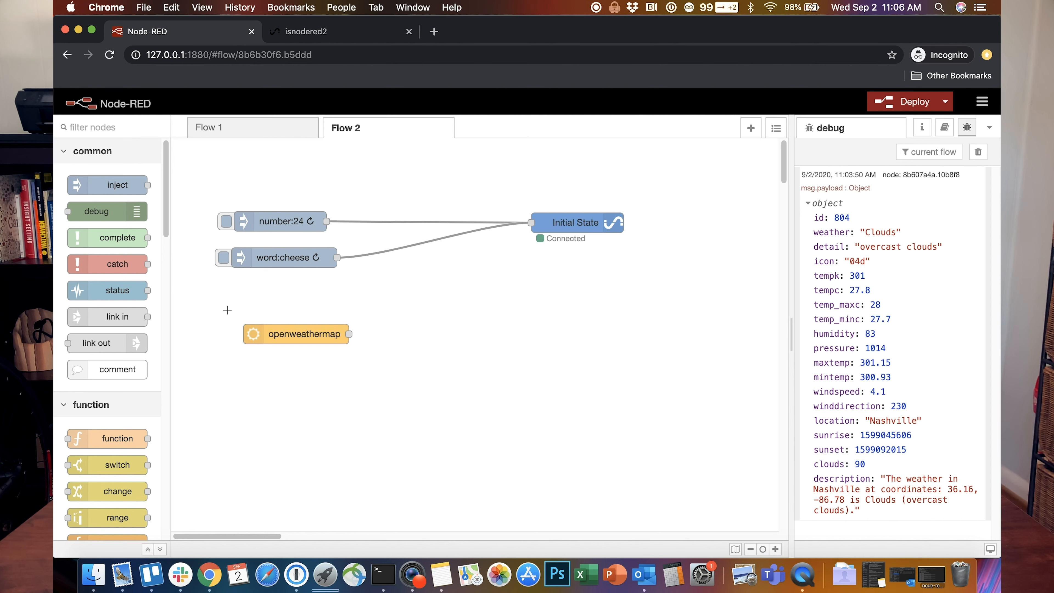
{"action": "scroll", "coordinate": [108, 436], "scroll_direction": "down", "scroll_amount": 3}
{"action": "left_click_drag", "start_coordinate": [116, 421], "coordinate": [455, 336]}
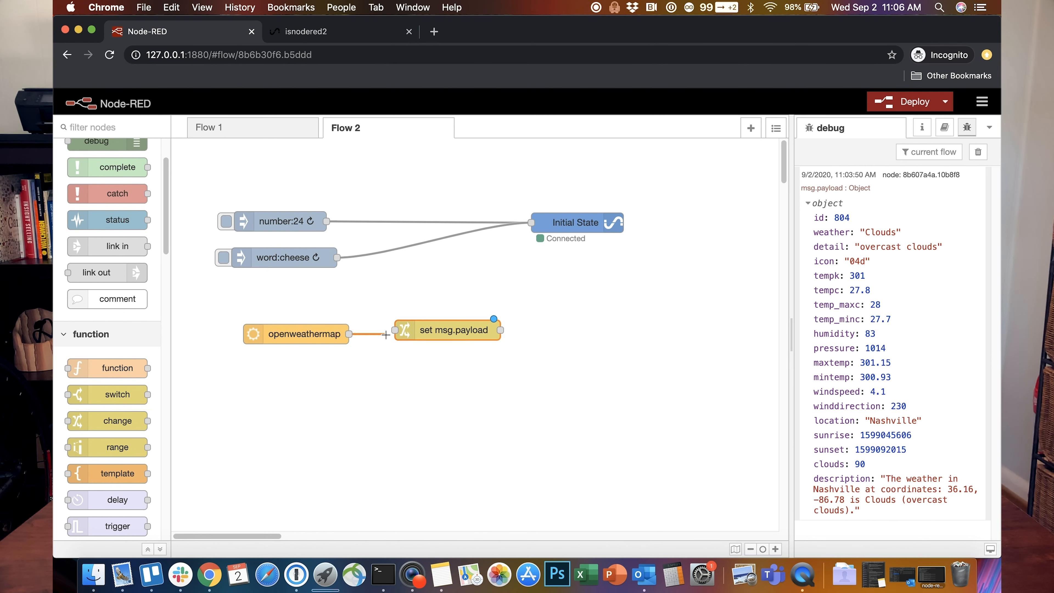
- Set the change node's first rule to assign msg.payload the expression payload.tempc
{"action": "double_click", "coordinate": [444, 331]}
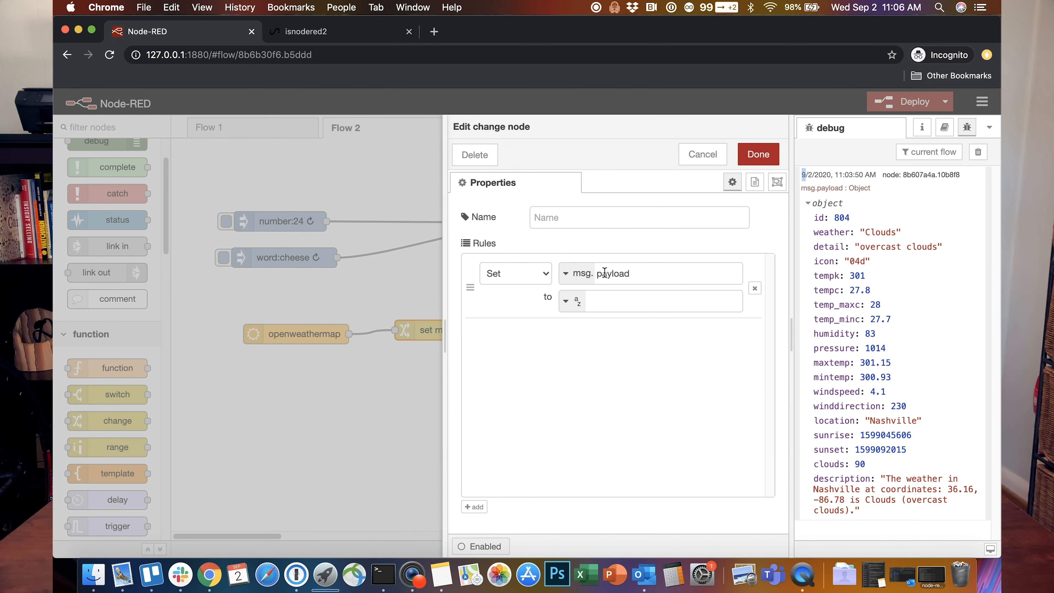
{"action": "left_click", "coordinate": [579, 306]}
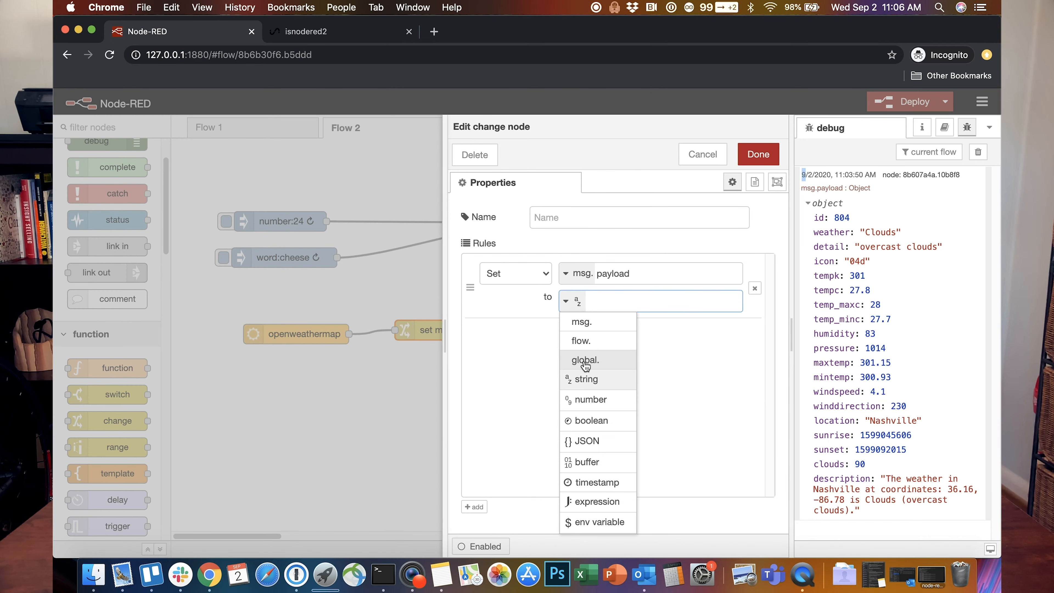
{"action": "left_click", "coordinate": [594, 502]}
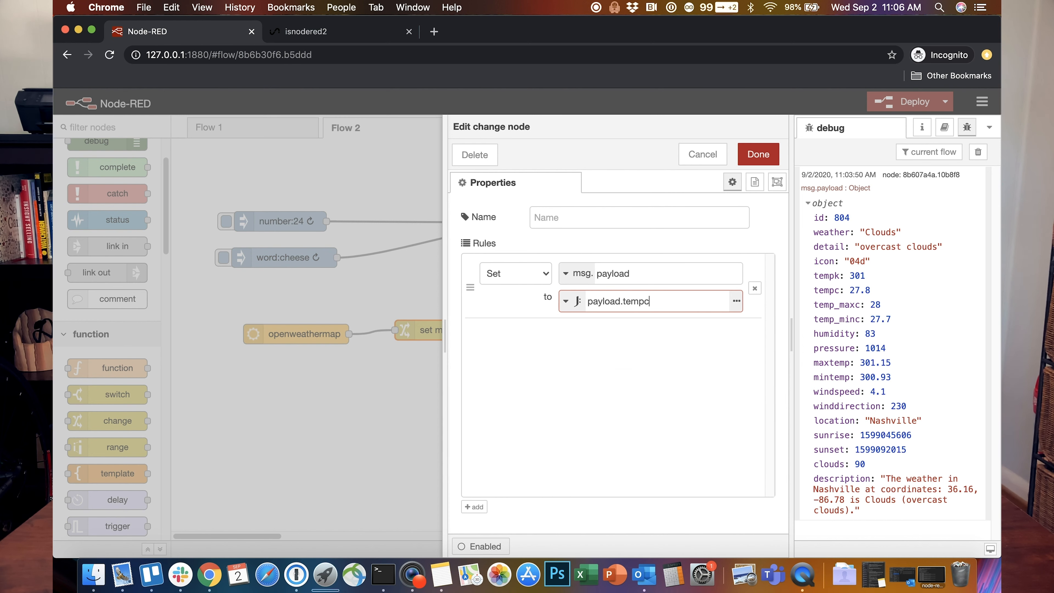
- Add a second rule that sets msg.topic to the string "temperature" and save the change node
{"action": "left_click", "coordinate": [474, 506]}
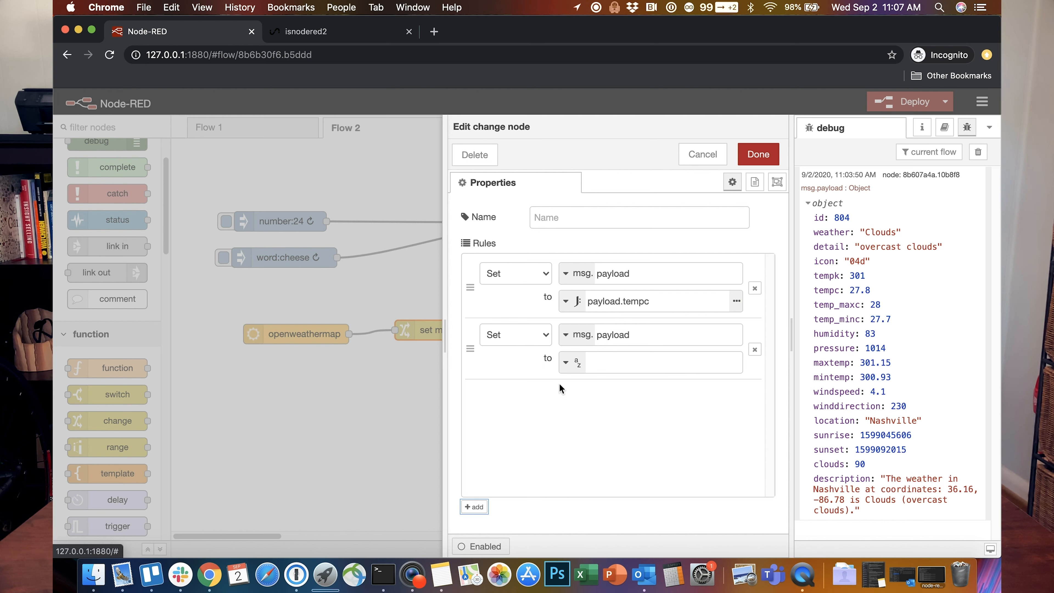
{"action": "left_click", "coordinate": [657, 329]}
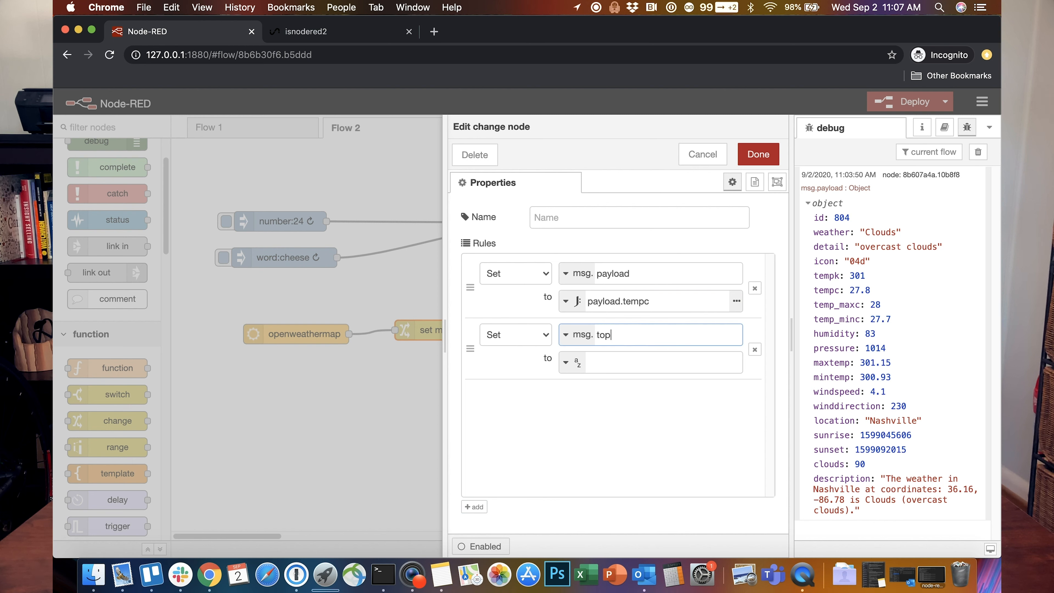
{"action": "left_click", "coordinate": [559, 361]}
{"action": "left_click", "coordinate": [619, 365]}
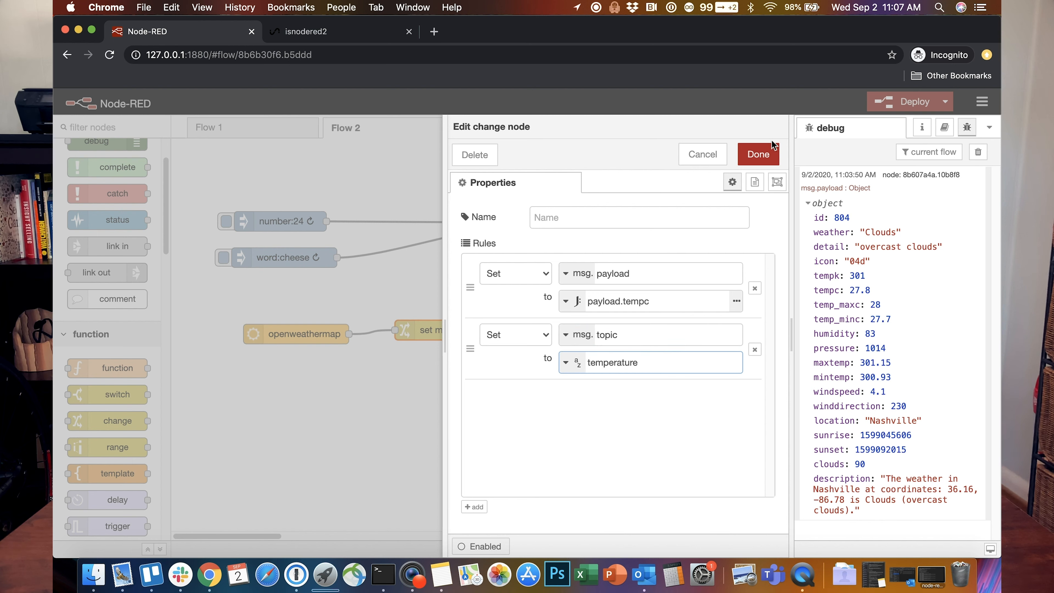
{"action": "left_click", "coordinate": [760, 157]}
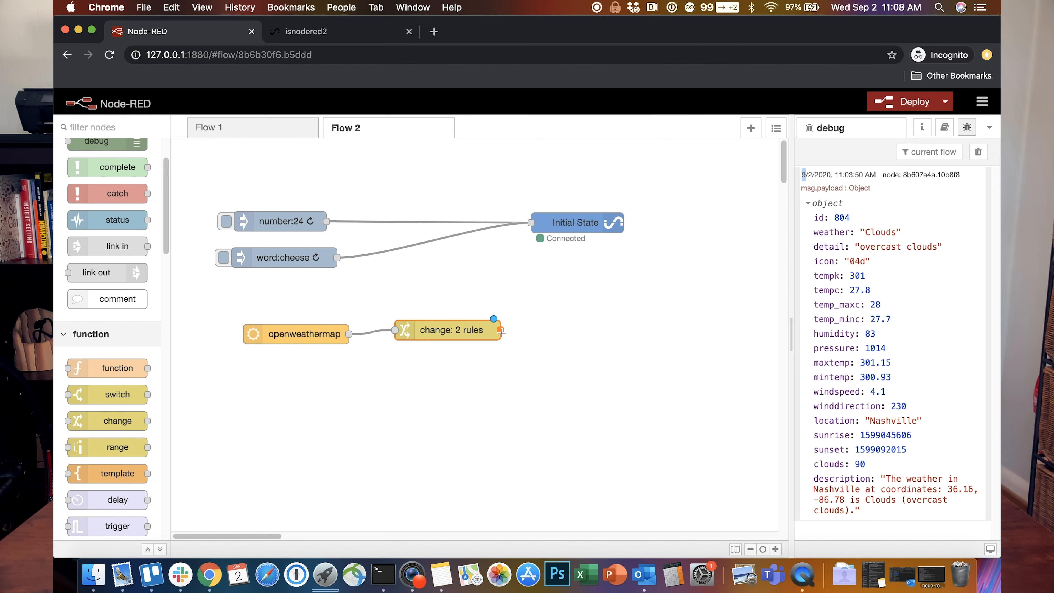
- Wire the change node to the Initial State node, deploy the flow, and view the isnodered2 page
{"action": "left_click_drag", "start_coordinate": [508, 261], "coordinate": [531, 223]}
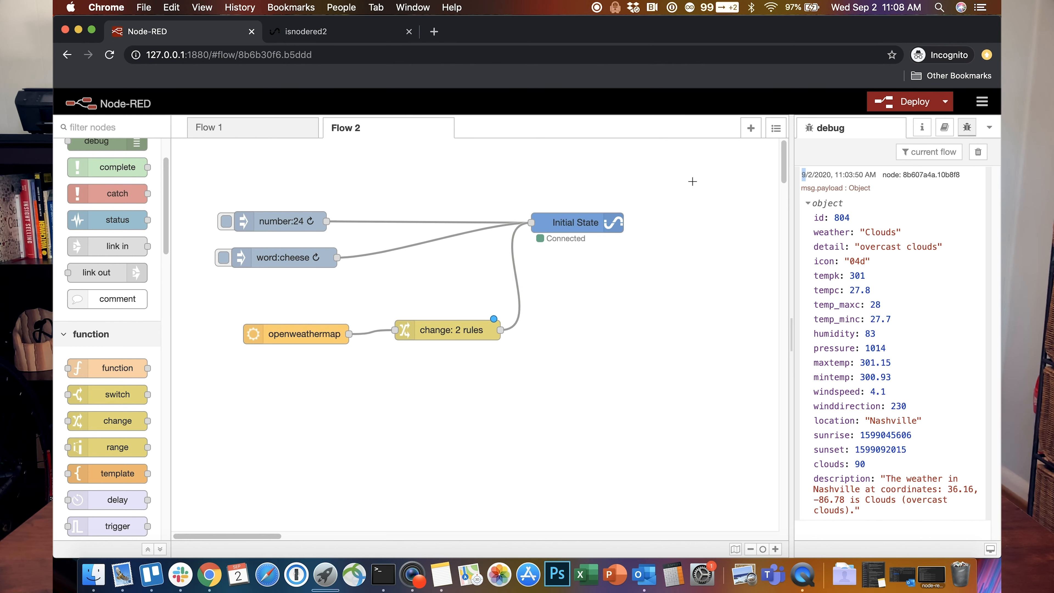
{"action": "left_click", "coordinate": [910, 109]}
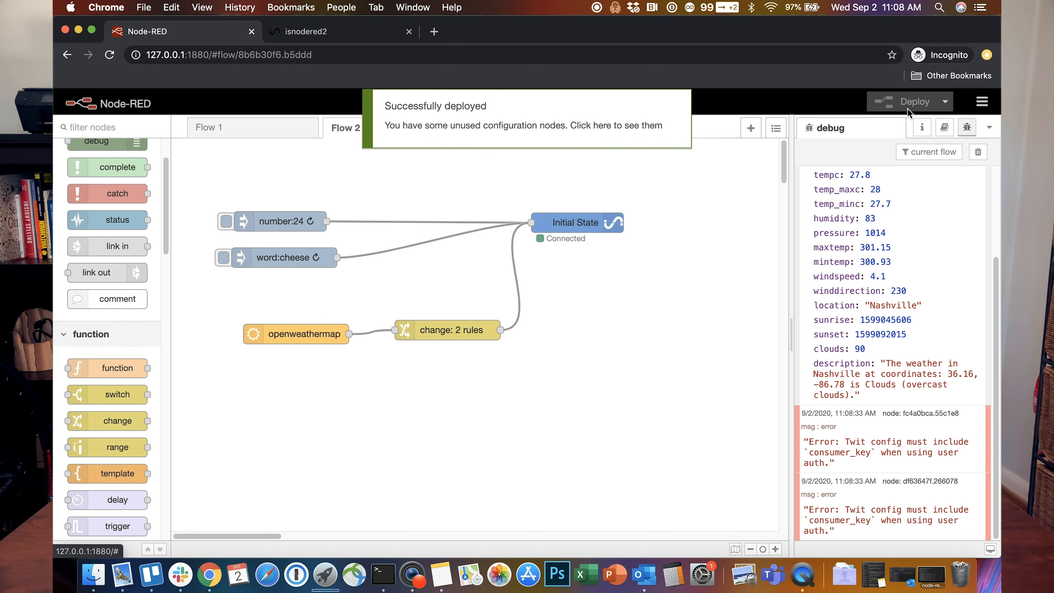
{"action": "left_click", "coordinate": [315, 32]}
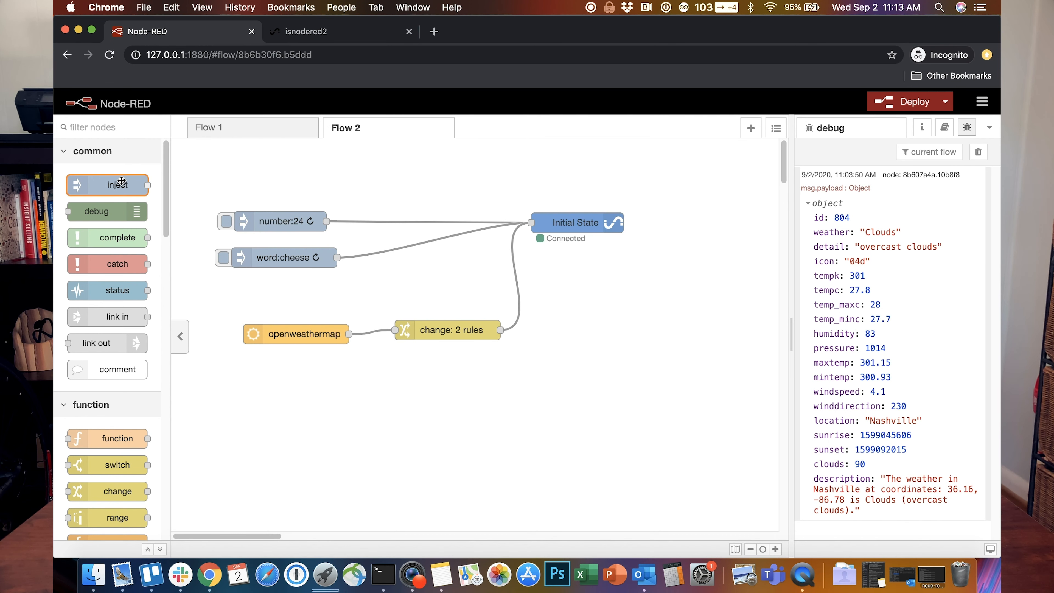
- Place an inject node, an http request node and a change node in a row below the openweathermap branch
{"action": "left_click_drag", "start_coordinate": [108, 185], "coordinate": [316, 429]}
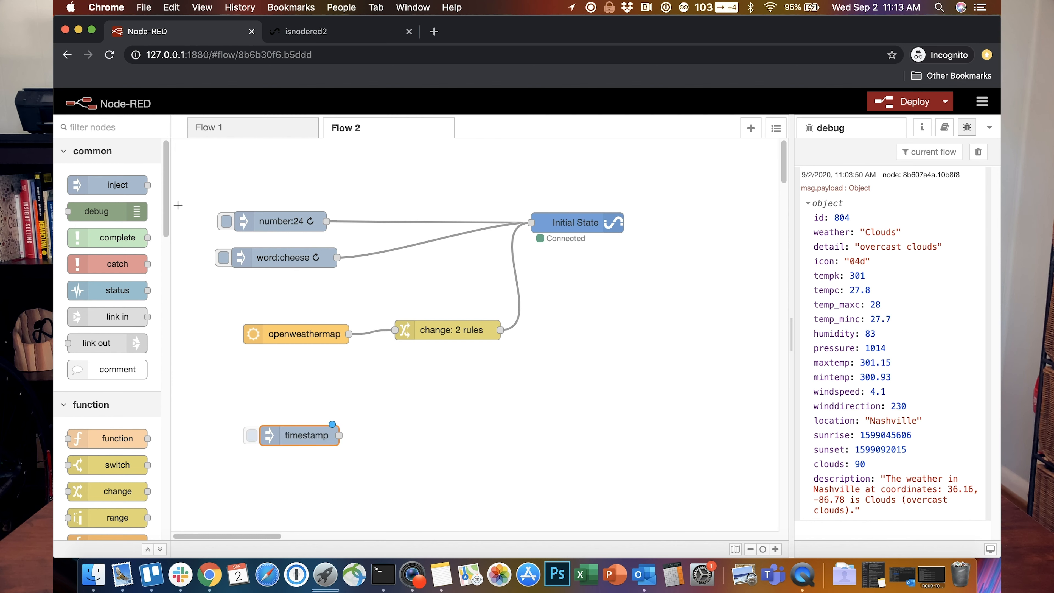
{"action": "scroll", "coordinate": [148, 357], "scroll_direction": "down", "scroll_amount": 10}
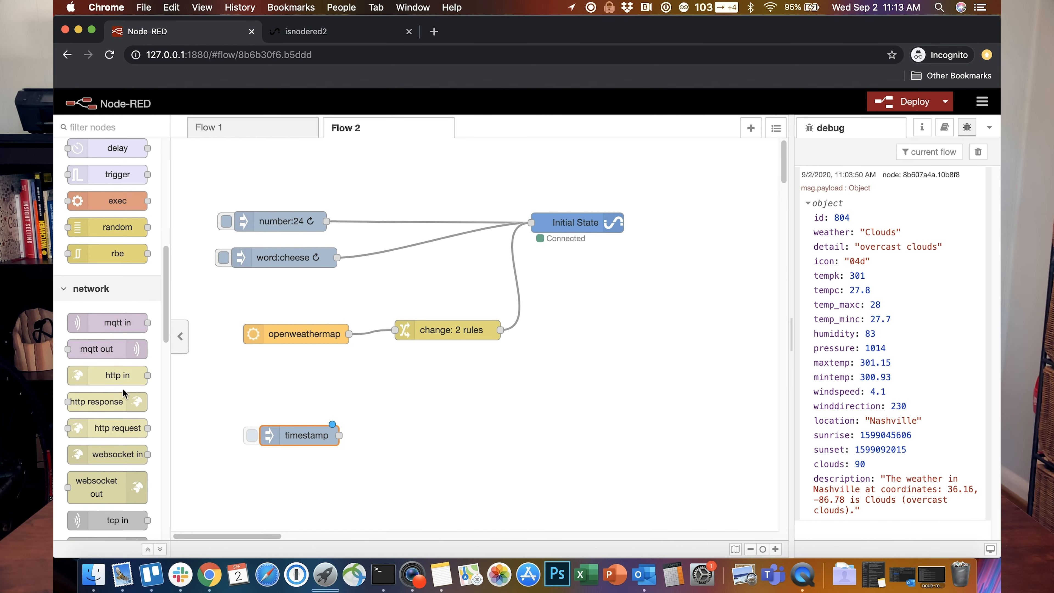
{"action": "left_click_drag", "start_coordinate": [117, 428], "coordinate": [436, 428]}
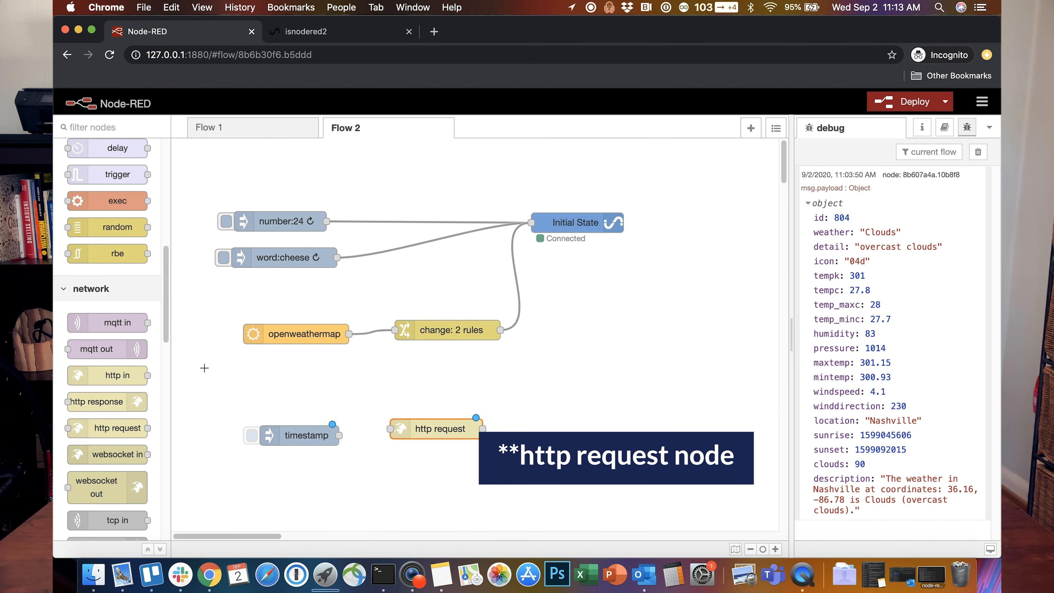
{"action": "scroll", "coordinate": [124, 375], "scroll_direction": "up", "scroll_amount": 5}
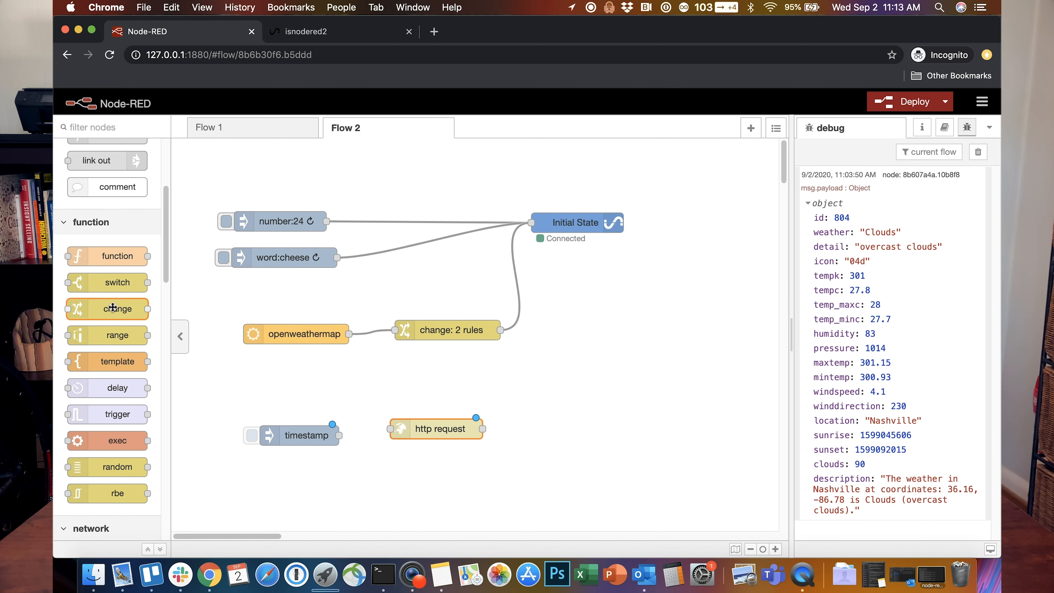
{"action": "left_click_drag", "start_coordinate": [118, 309], "coordinate": [571, 429]}
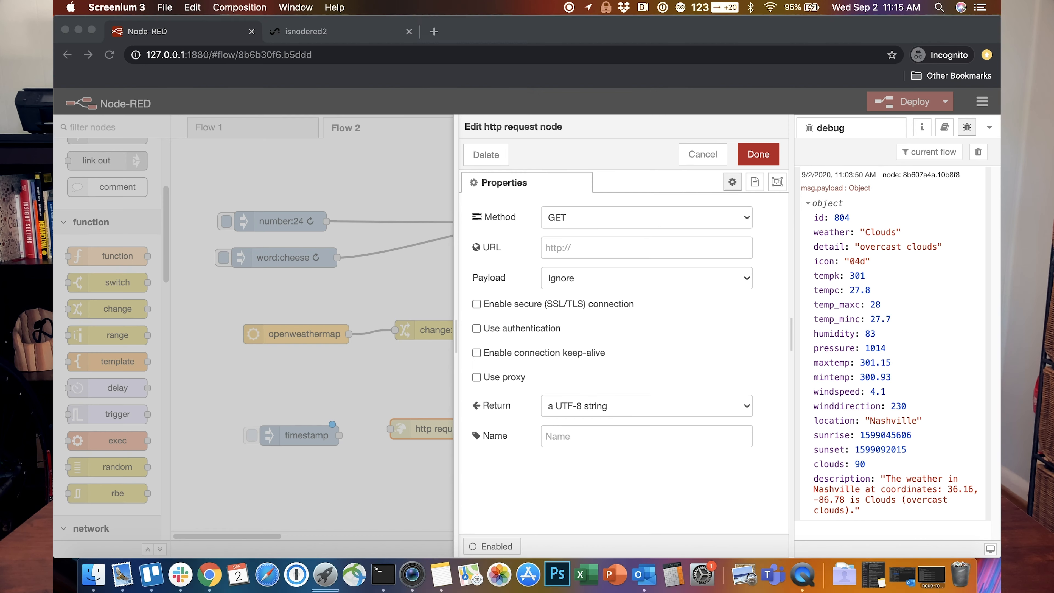
{"action": "left_click", "coordinate": [600, 225]}
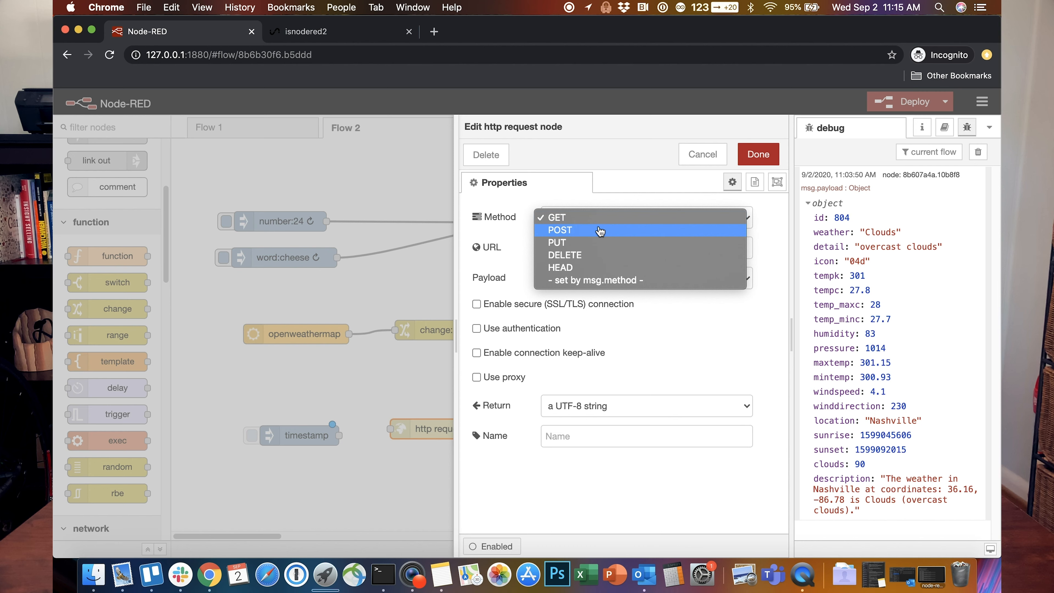
{"action": "left_click", "coordinate": [581, 217]}
{"action": "left_click", "coordinate": [578, 240]}
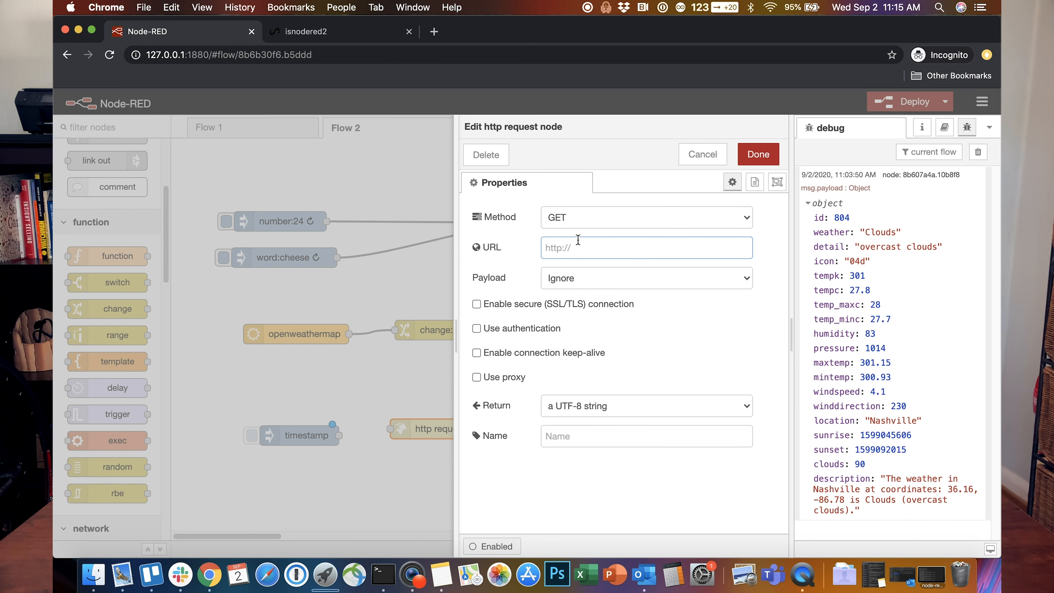
{"action": "key", "text": "super+v"}
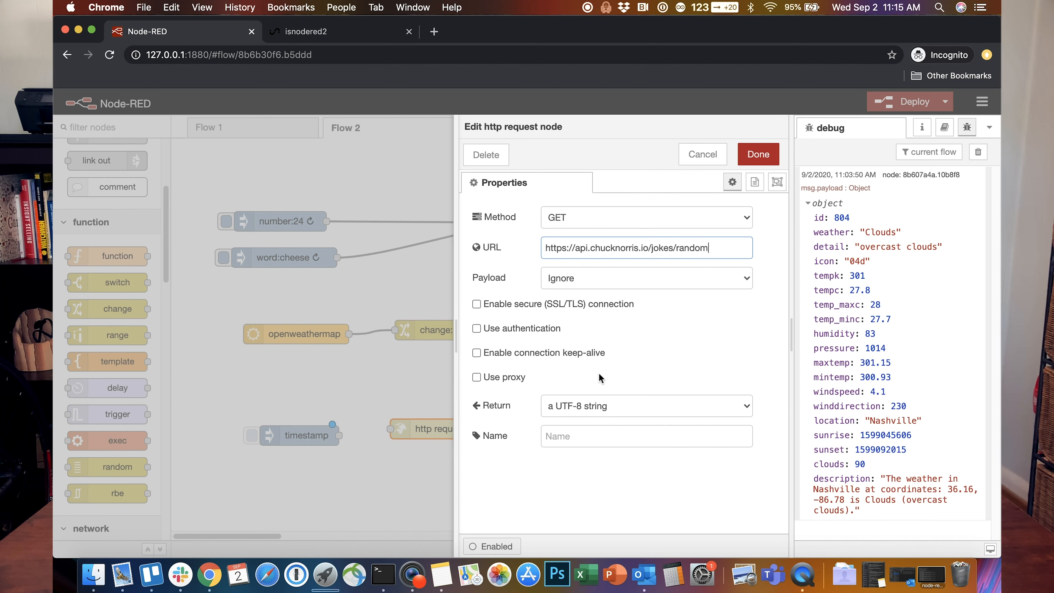
{"action": "left_click", "coordinate": [600, 406]}
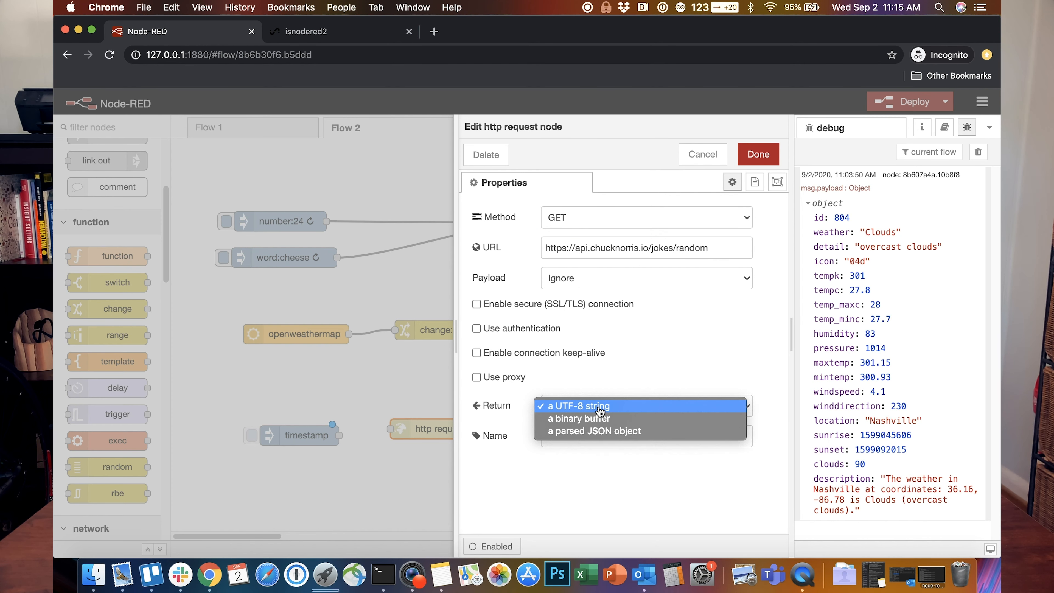
{"action": "left_click", "coordinate": [601, 431]}
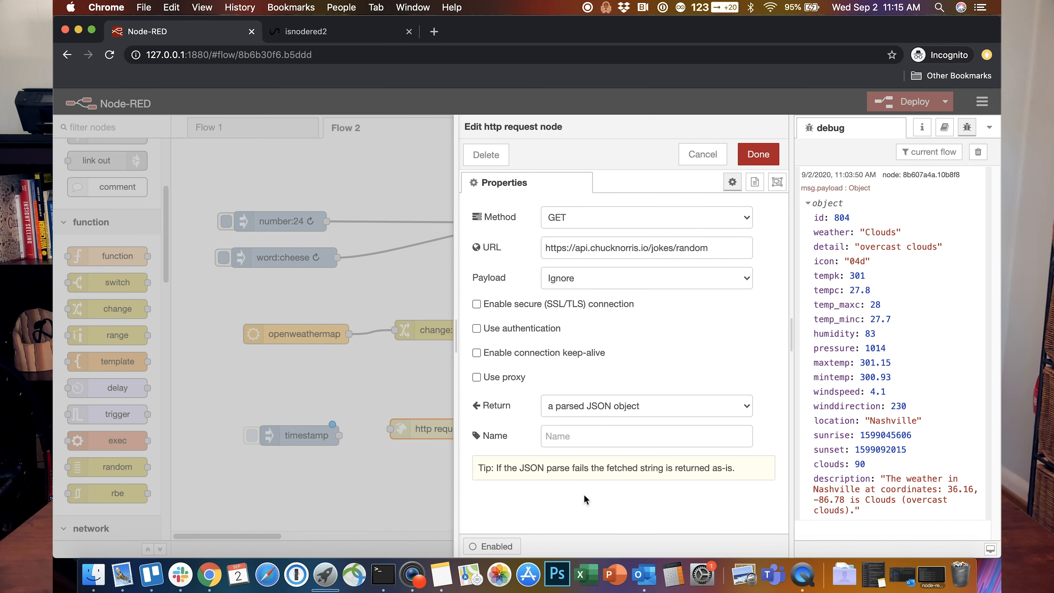
{"action": "left_click", "coordinate": [759, 157]}
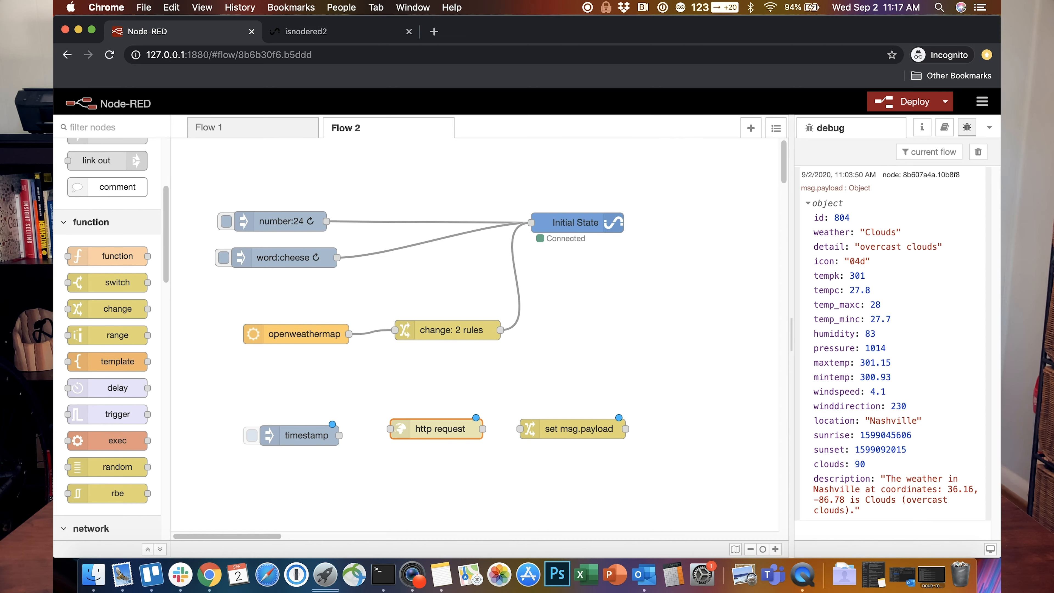
- Wire the timestamp inject node to the http request and make it inject once after 0.1 seconds, repeating every 30 seconds
{"action": "left_click_drag", "start_coordinate": [392, 429], "coordinate": [392, 428]}
{"action": "double_click", "coordinate": [314, 442]}
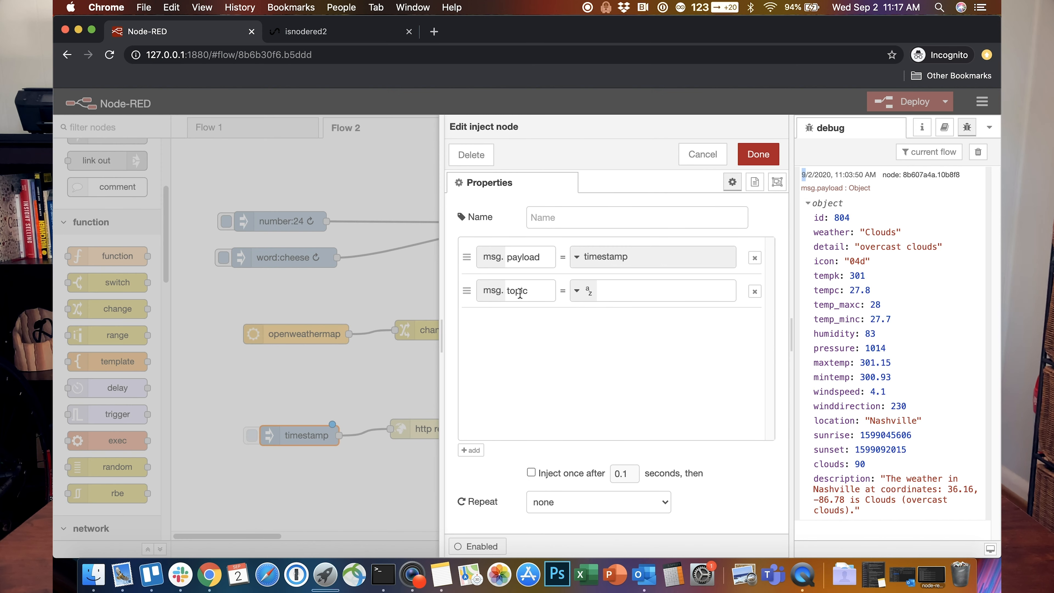
{"action": "left_click", "coordinate": [625, 507]}
{"action": "left_click", "coordinate": [623, 517]}
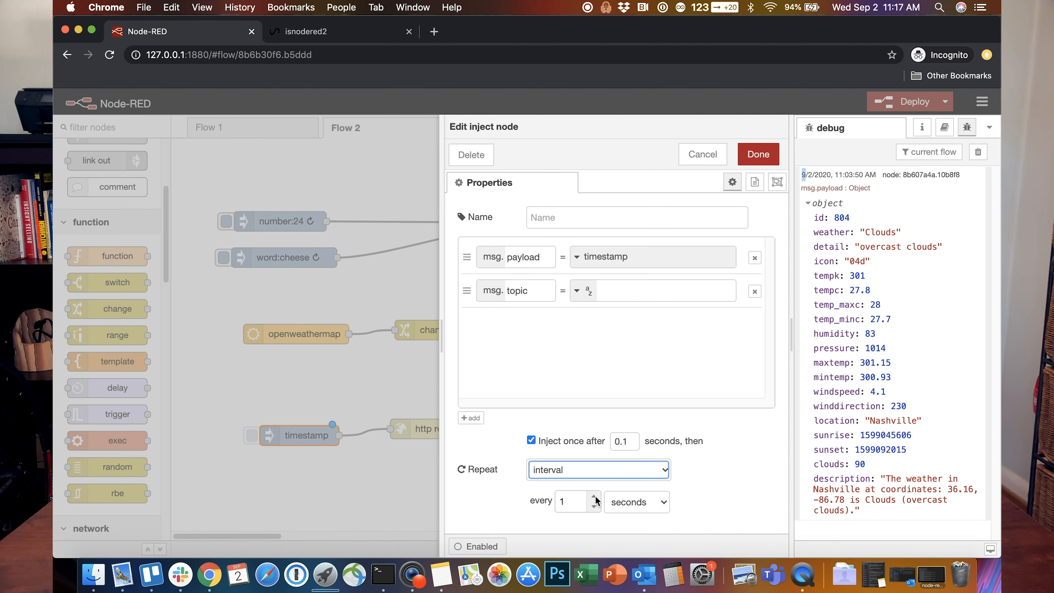
{"action": "left_click", "coordinate": [569, 503]}
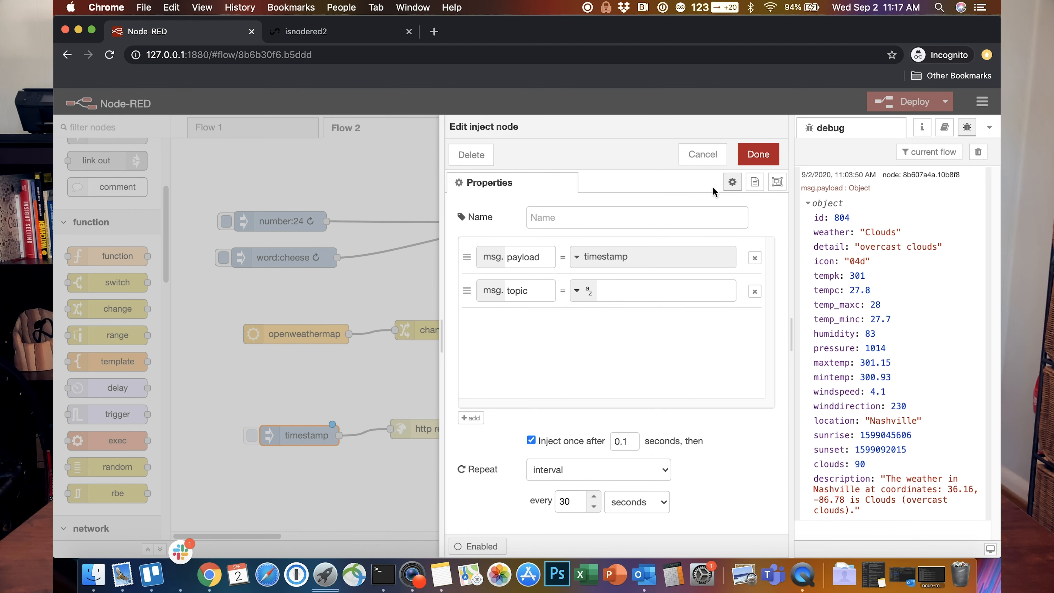
{"action": "left_click", "coordinate": [748, 157]}
- Add a debug node wired to the http request output and deploy the flow
{"action": "scroll", "coordinate": [119, 363], "scroll_direction": "up", "scroll_amount": 5}
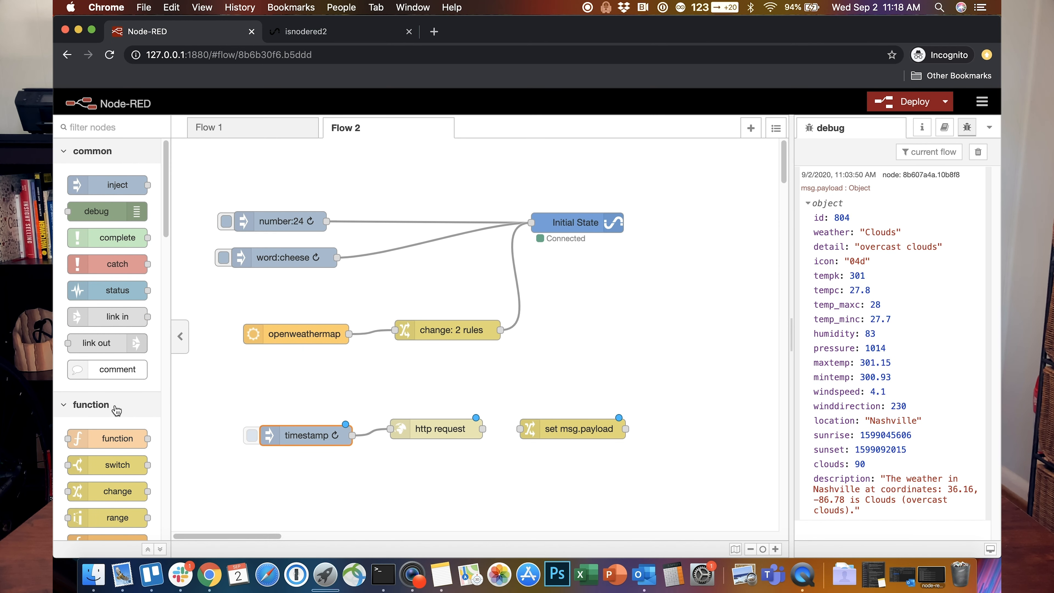
{"action": "scroll", "coordinate": [121, 284], "scroll_direction": "down", "scroll_amount": 1}
{"action": "left_click_drag", "start_coordinate": [125, 207], "coordinate": [496, 482]}
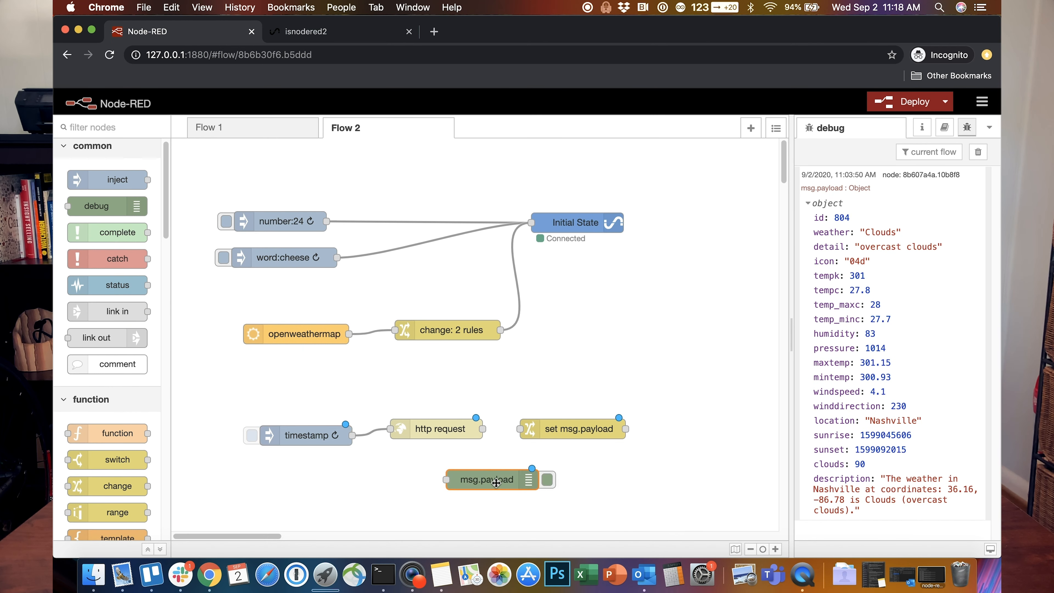
{"action": "left_click_drag", "start_coordinate": [482, 428], "coordinate": [445, 480]}
{"action": "left_click", "coordinate": [905, 109]}
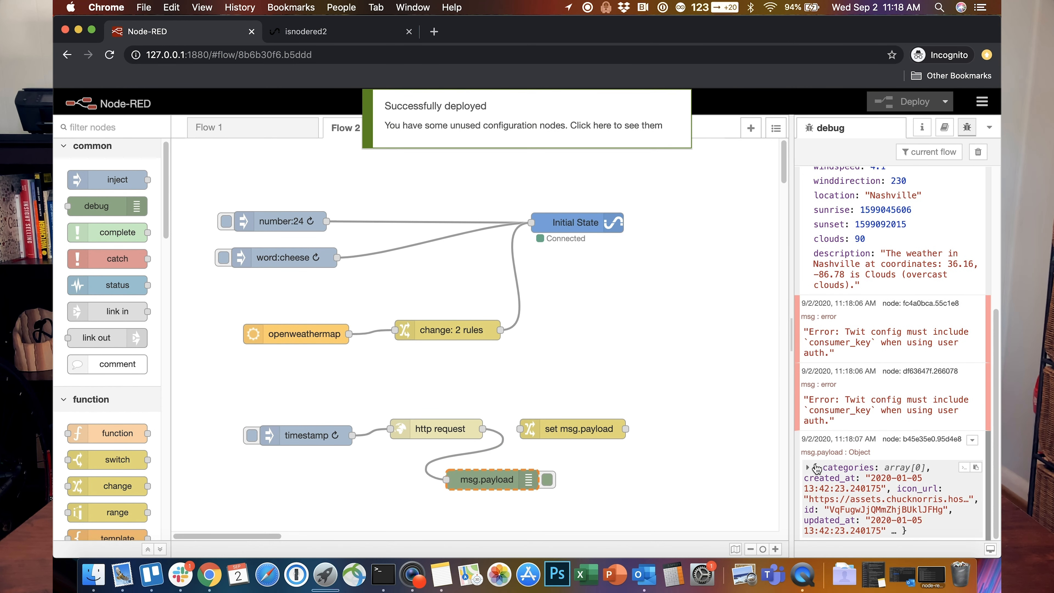
- Expand the http request's payload object in the debug output and examine its fields
{"action": "left_click", "coordinate": [809, 467]}
{"action": "scroll", "coordinate": [879, 519], "scroll_direction": "down", "scroll_amount": 1}
{"action": "scroll", "coordinate": [879, 528], "scroll_direction": "down", "scroll_amount": 3}
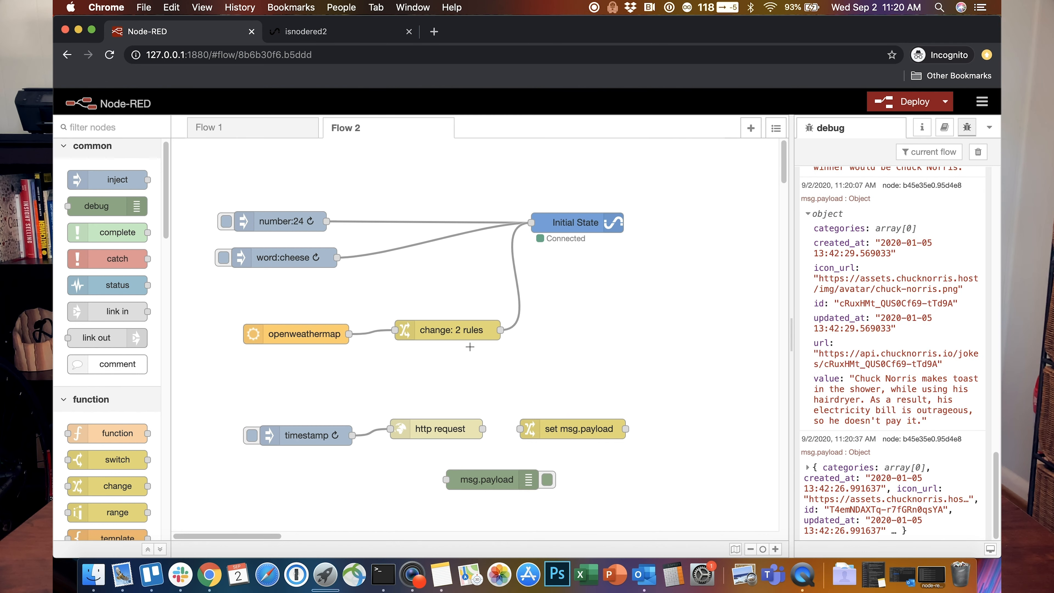
- Set the new change node's first rule to assign msg.payload the expression payload.value
{"action": "double_click", "coordinate": [553, 434]}
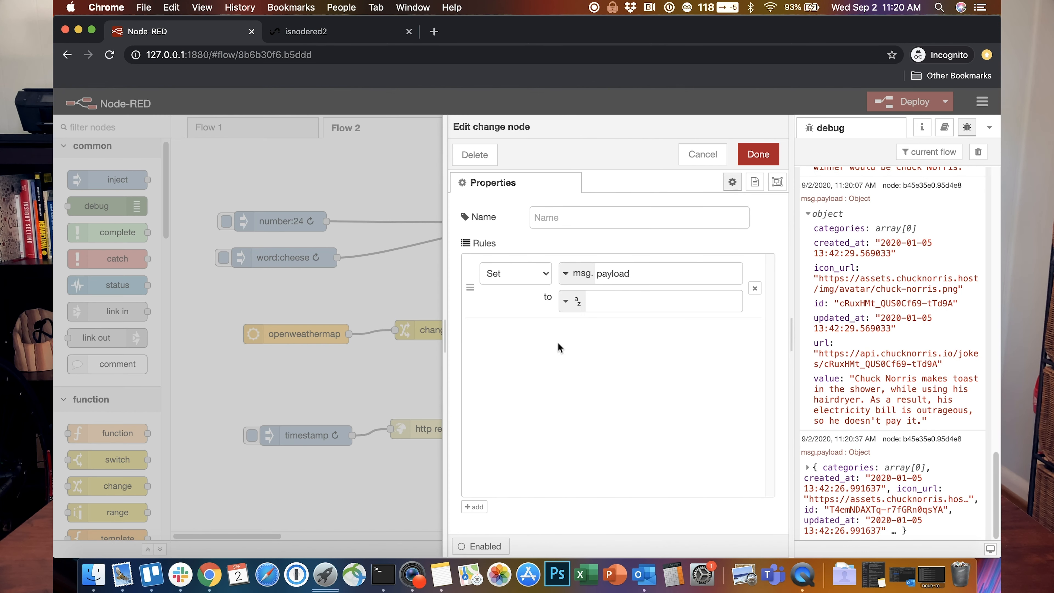
{"action": "left_click", "coordinate": [569, 300]}
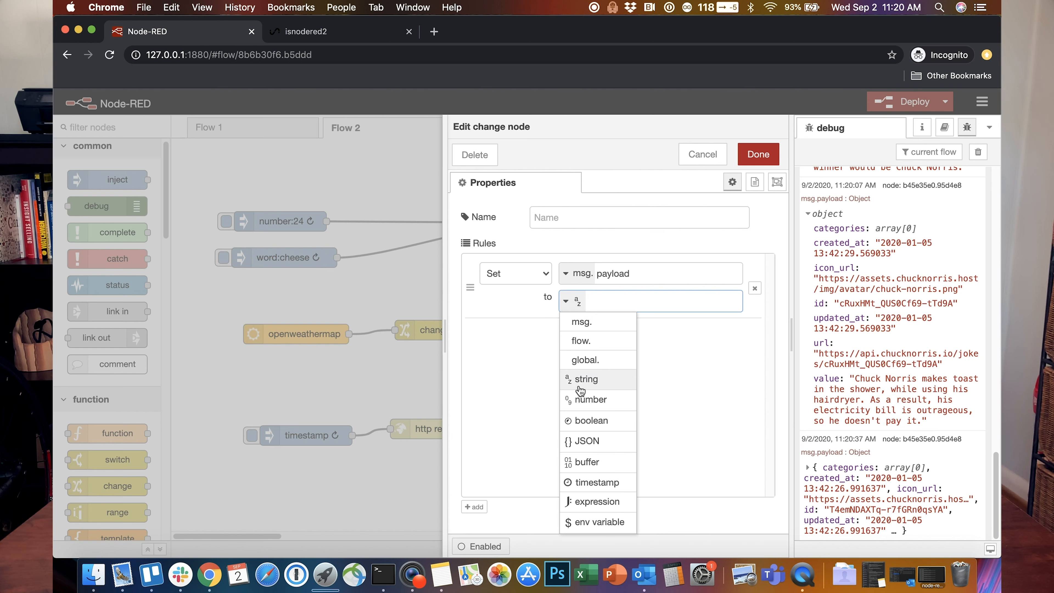
{"action": "left_click", "coordinate": [583, 503]}
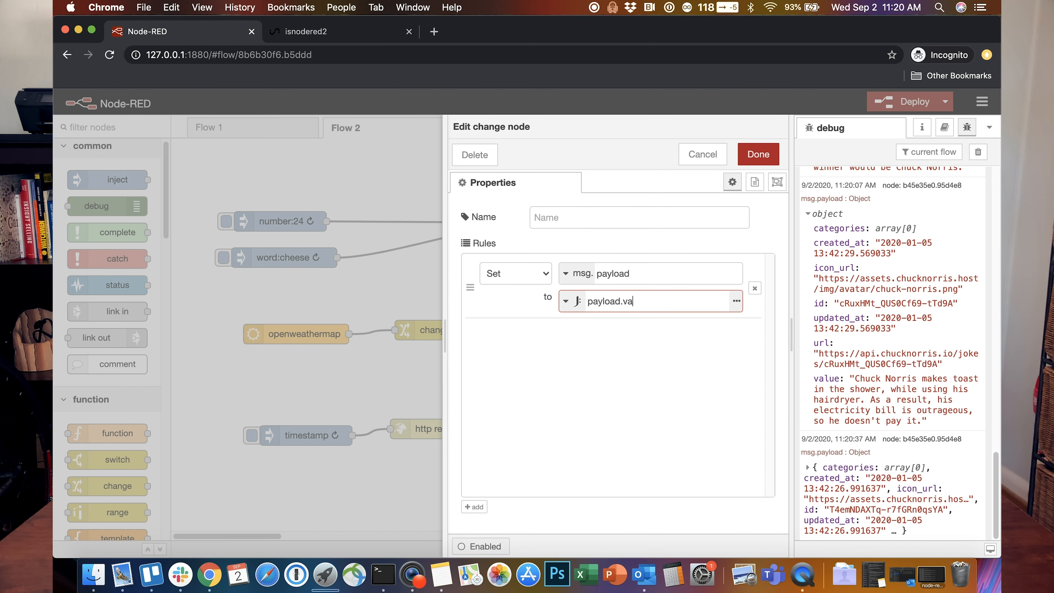
- Add a second rule to the change node that sets msg.topic to the string chucknorris, and save the node
{"action": "left_click", "coordinate": [472, 508]}
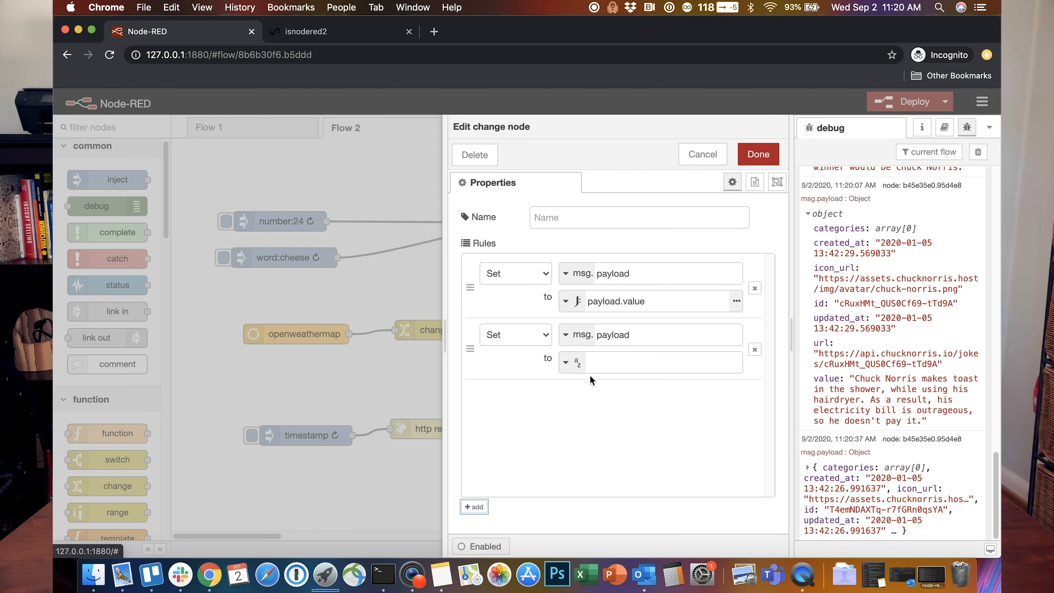
{"action": "left_click", "coordinate": [630, 331]}
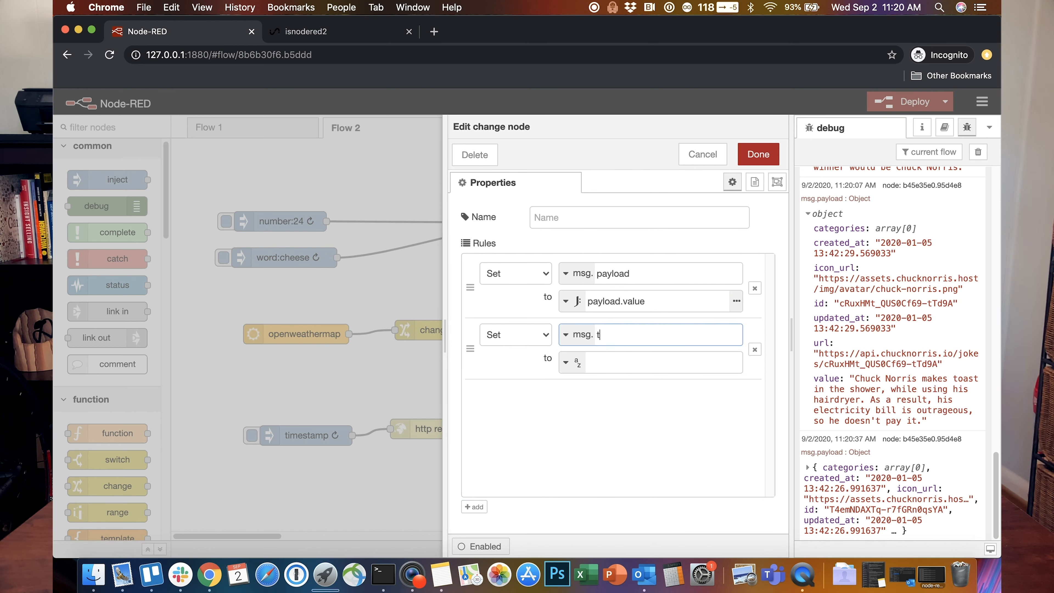
{"action": "left_click", "coordinate": [613, 364]}
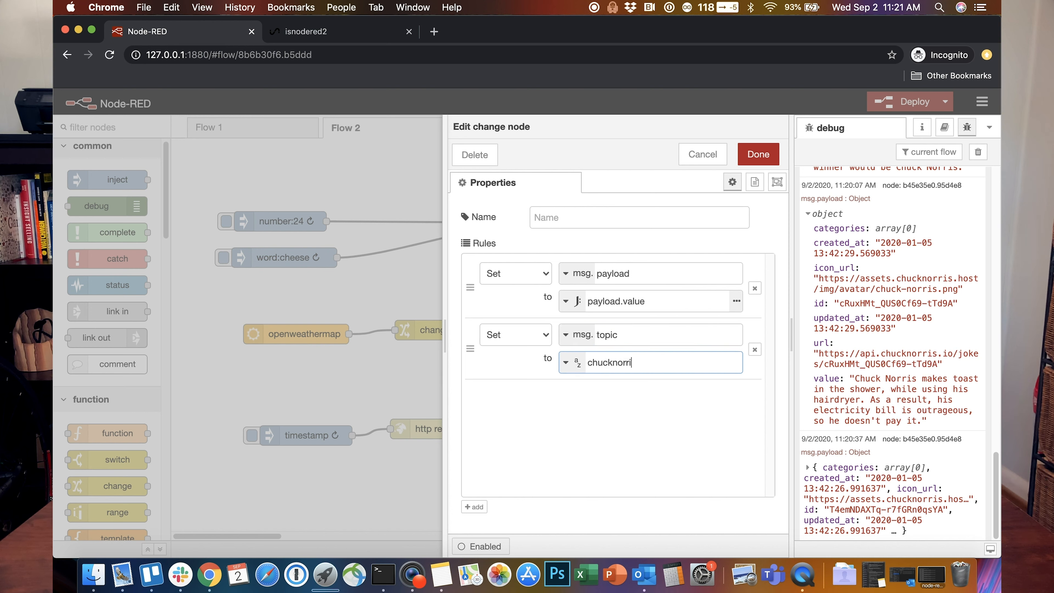
{"action": "type", "text": "chucknorris"}
{"action": "left_click", "coordinate": [759, 156]}
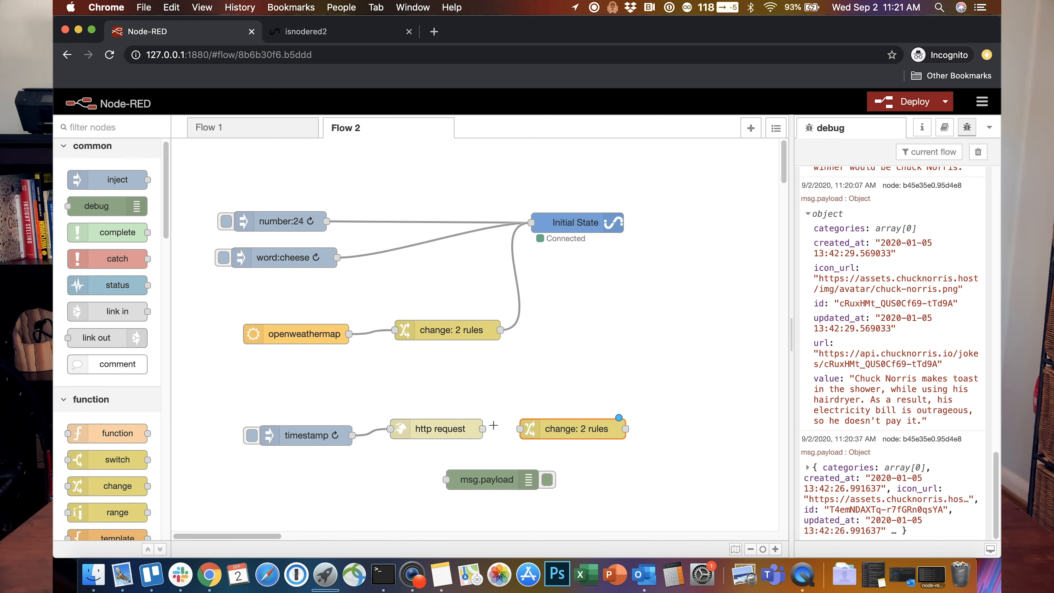
- Wire the http request through the new change node to the Initial State node and deploy the flow
{"action": "left_click", "coordinate": [495, 429]}
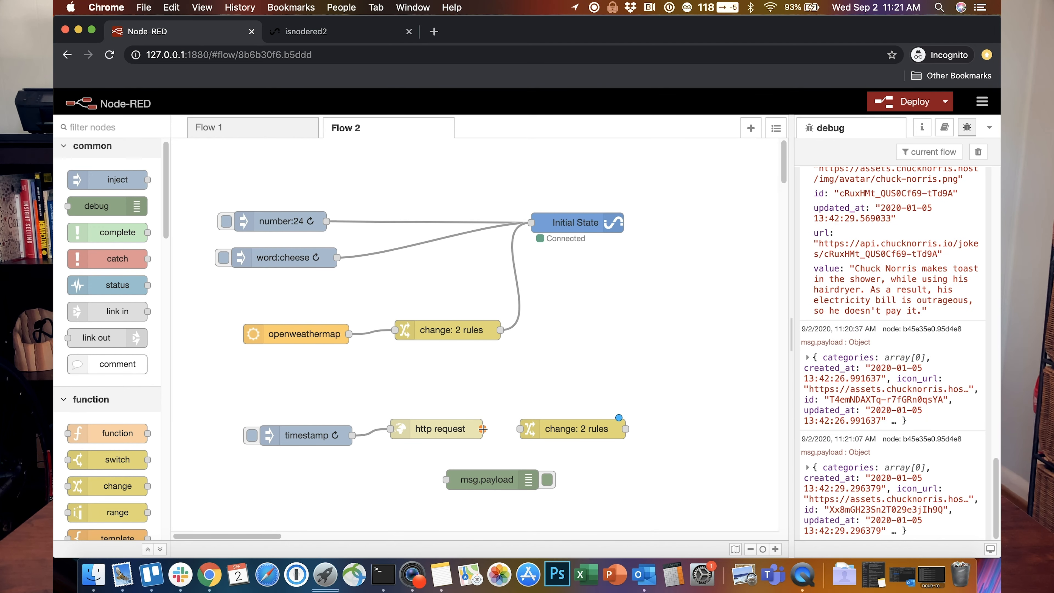
{"action": "left_click_drag", "start_coordinate": [621, 423], "coordinate": [530, 224]}
{"action": "left_click", "coordinate": [902, 102]}
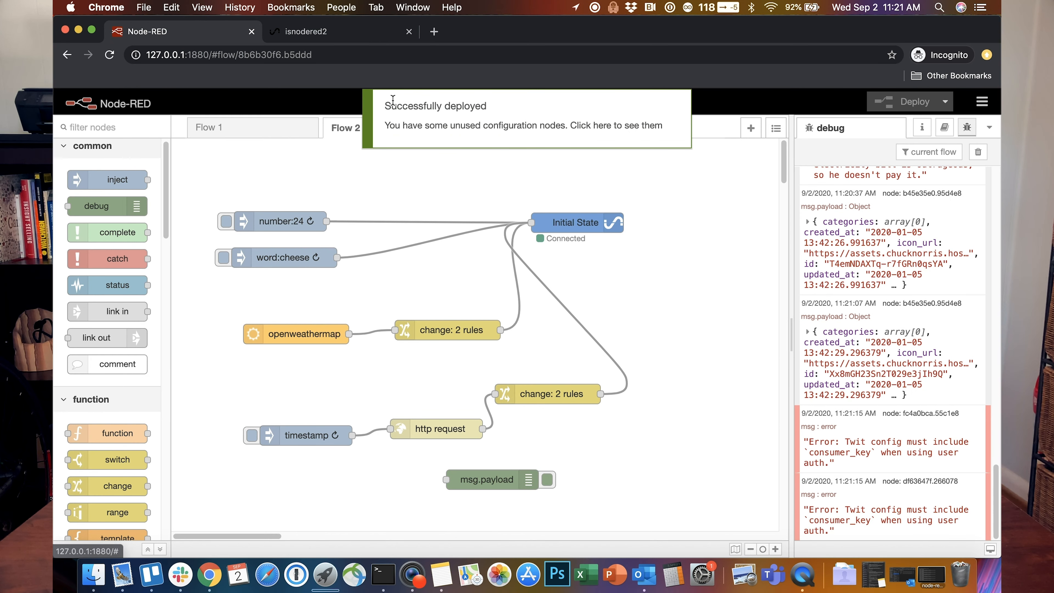
- Switch to the isnodered2 dashboard and change the number tile's type so it displays its latest value as large text
{"action": "left_click", "coordinate": [316, 38]}
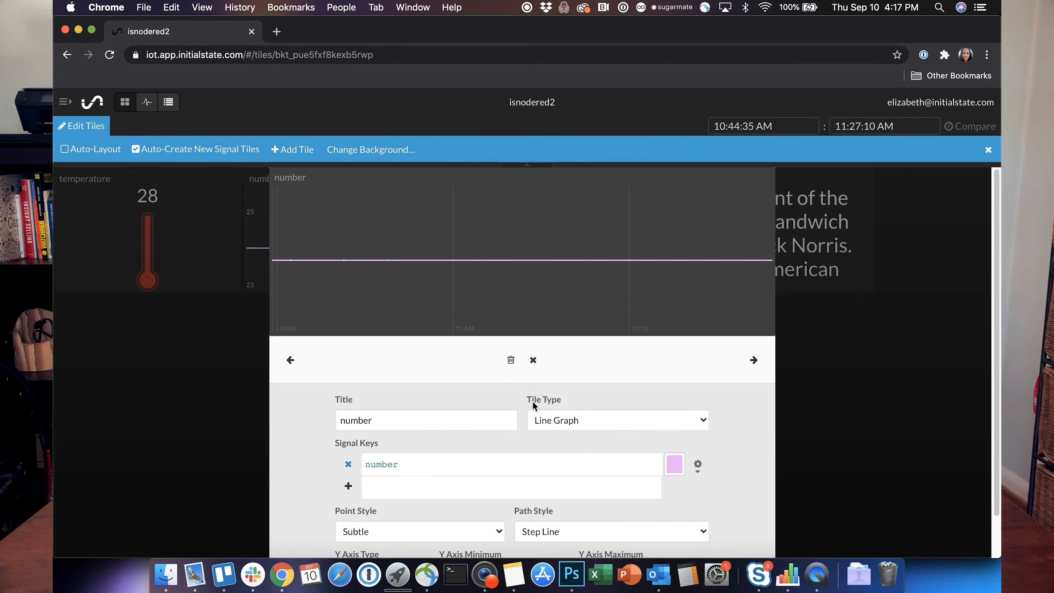
{"action": "left_click", "coordinate": [611, 420]}
{"action": "left_click", "coordinate": [567, 493]}
{"action": "left_click", "coordinate": [534, 361]}
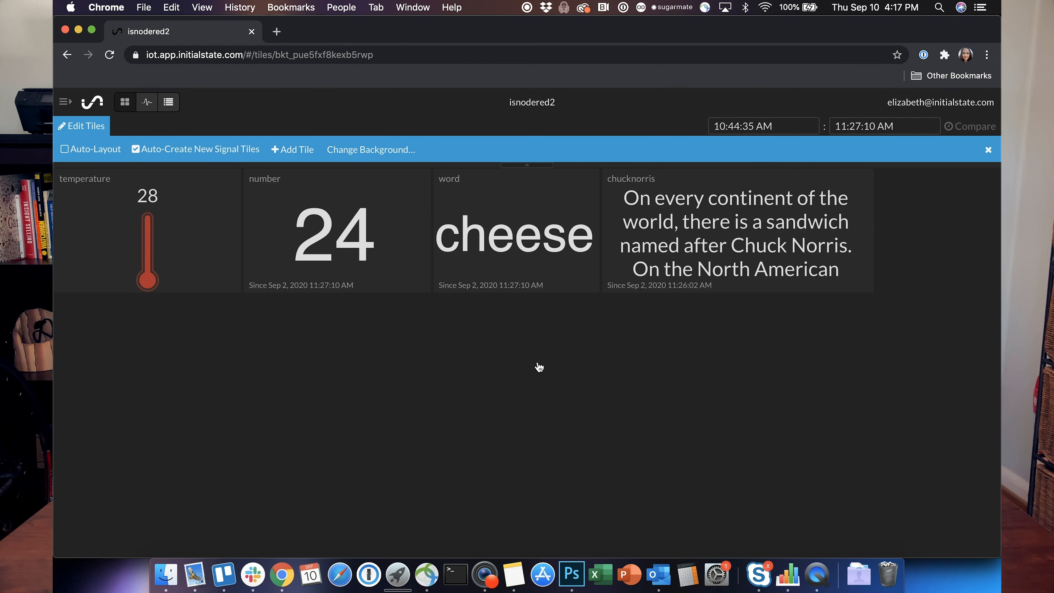
- Make the temperature tile narrower and taller, then arrange the number tile beside it, word below number, and an enlarged chucknorris tile alongside
{"action": "left_click", "coordinate": [166, 257]}
{"action": "left_click", "coordinate": [534, 365]}
{"action": "left_click_drag", "start_coordinate": [245, 296], "coordinate": [202, 421]}
{"action": "left_click_drag", "start_coordinate": [322, 256], "coordinate": [280, 257]}
{"action": "left_click_drag", "start_coordinate": [494, 221], "coordinate": [272, 349]}
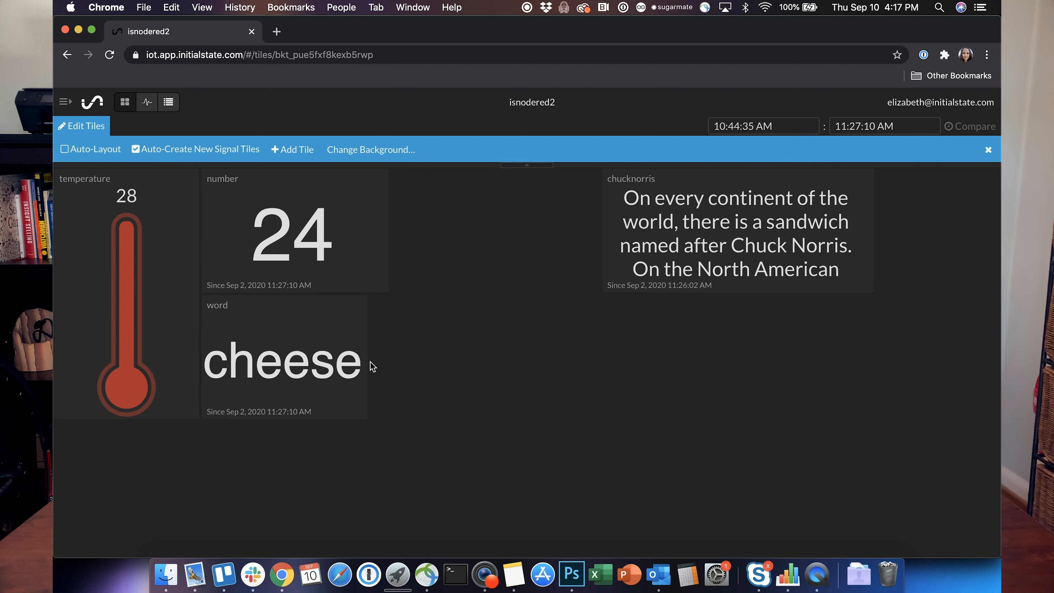
{"action": "left_click_drag", "start_coordinate": [810, 250], "coordinate": [597, 249]}
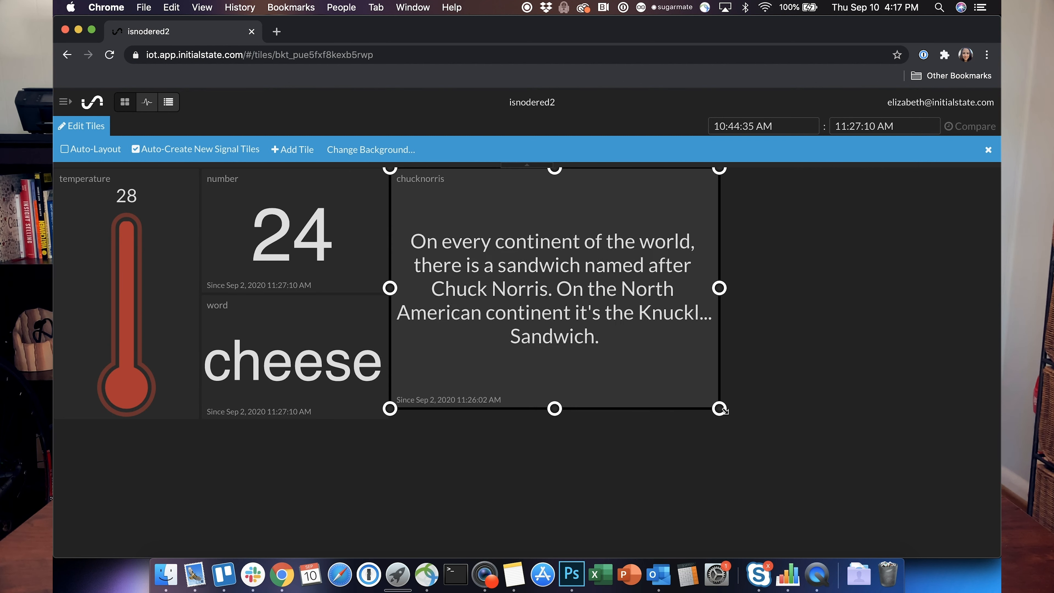
- Search the background photos for "red", apply the red flowers photo to the dashboard, and show the timeline
{"action": "left_click", "coordinate": [371, 149]}
{"action": "left_click", "coordinate": [768, 179]}
{"action": "type", "text": "red"}
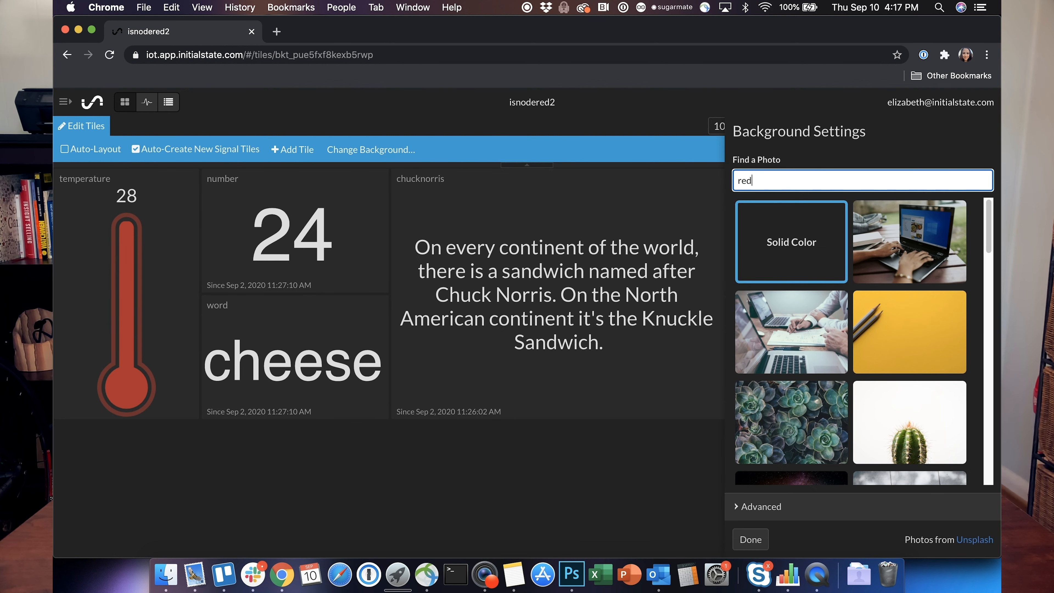
{"action": "left_click", "coordinate": [916, 330]}
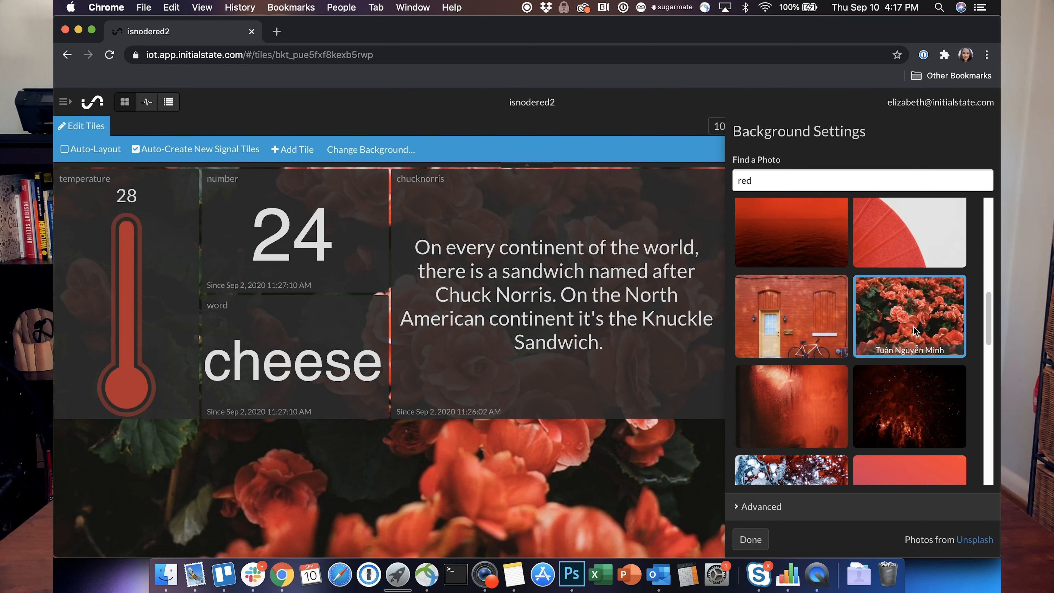
{"action": "left_click", "coordinate": [755, 541]}
{"action": "left_click", "coordinate": [527, 164]}
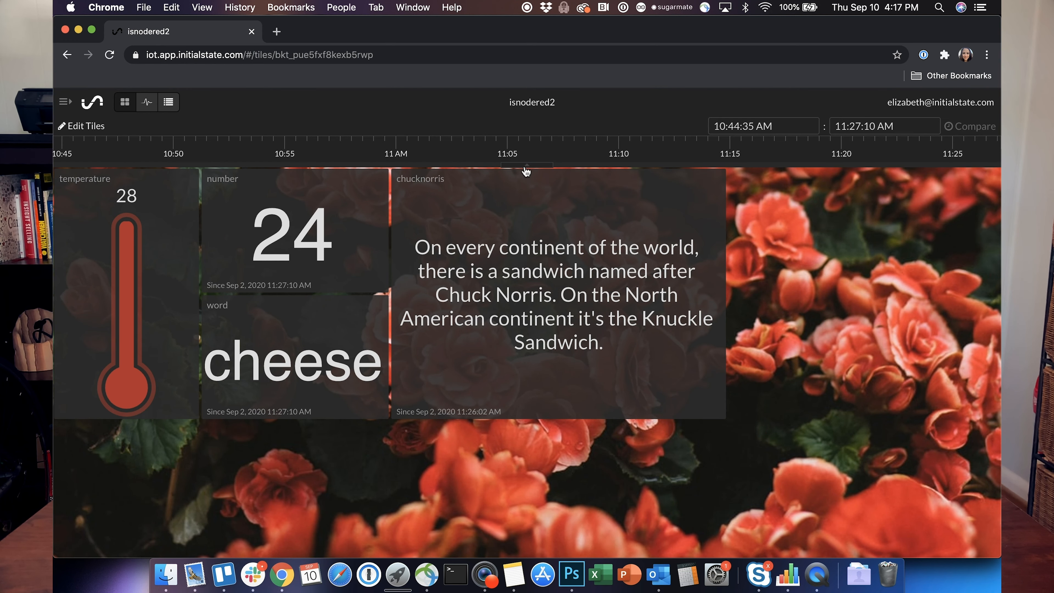